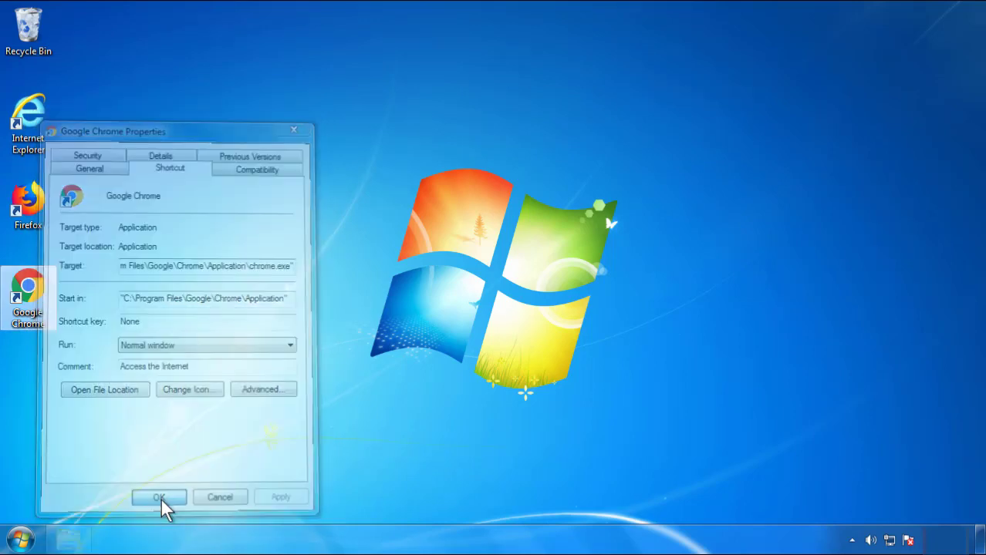
- Close the Google Chrome shortcut's Properties dialog and bring up the Start menu
click(20, 540)
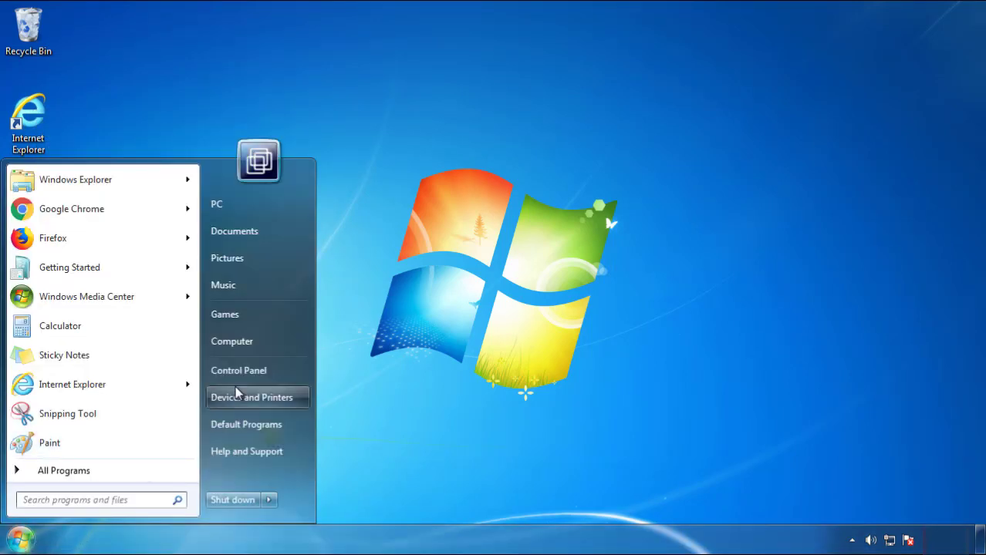
- Open Programs and Features and sort installed programs by install date, newest first
click(247, 369)
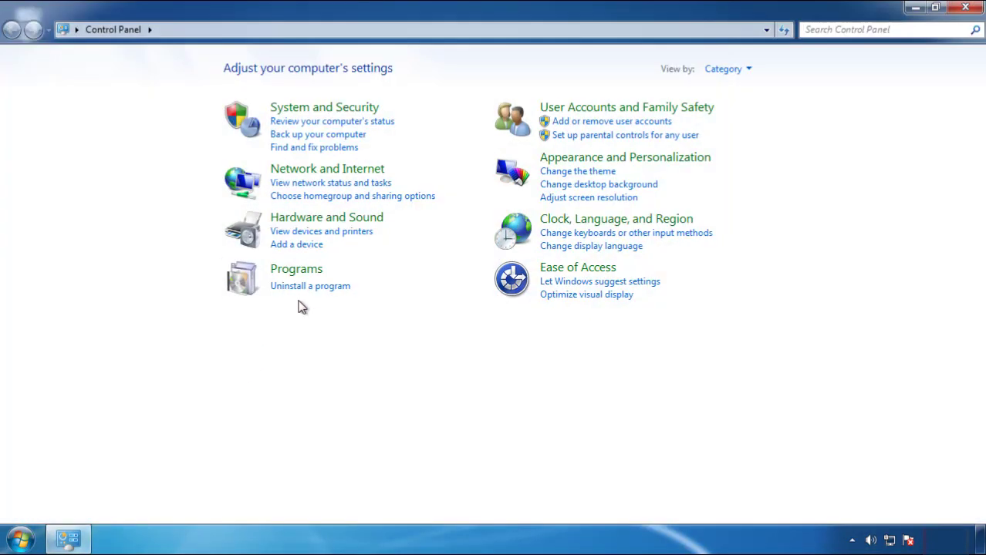
click(307, 288)
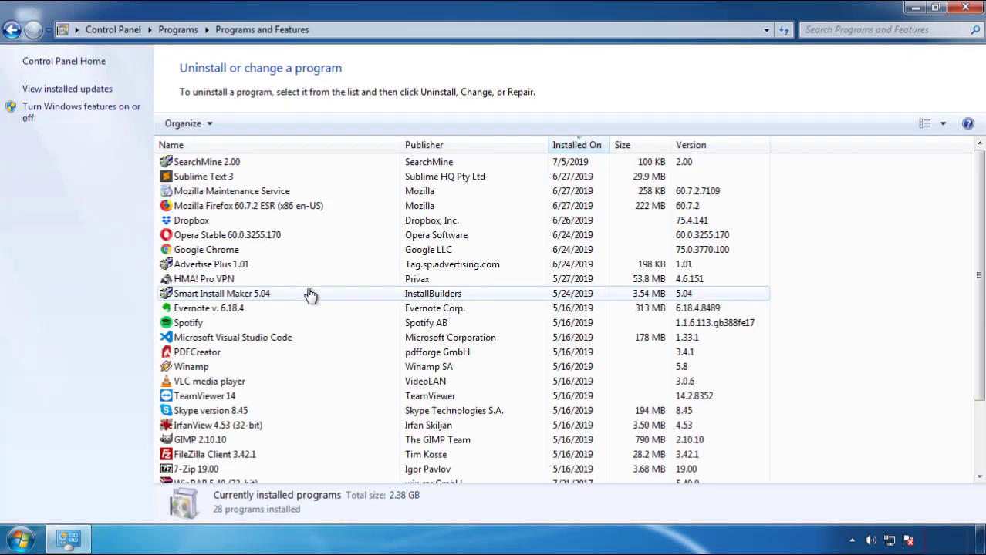
click(578, 147)
click(572, 147)
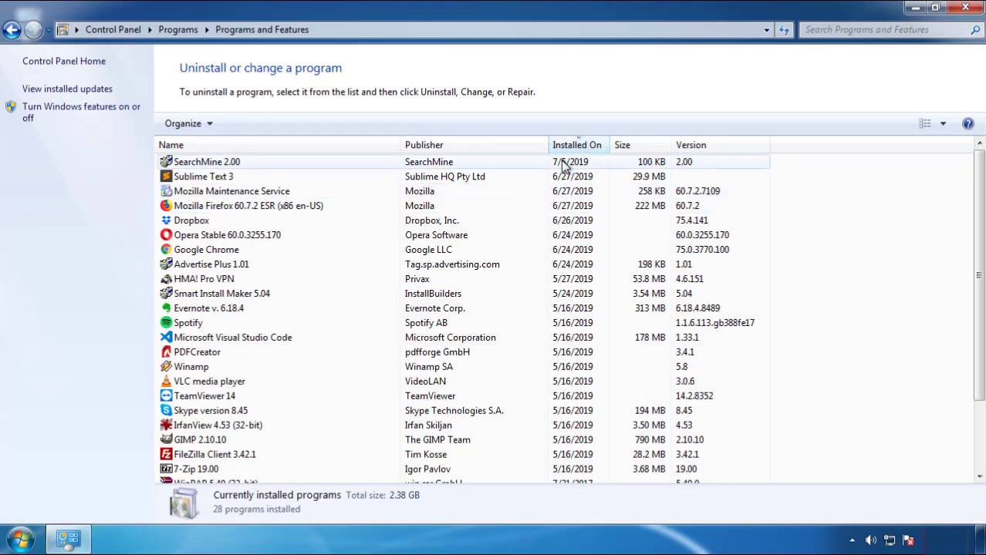
- Uninstall SearchMine 2.00 and close Programs and Features
click(208, 163)
click(247, 125)
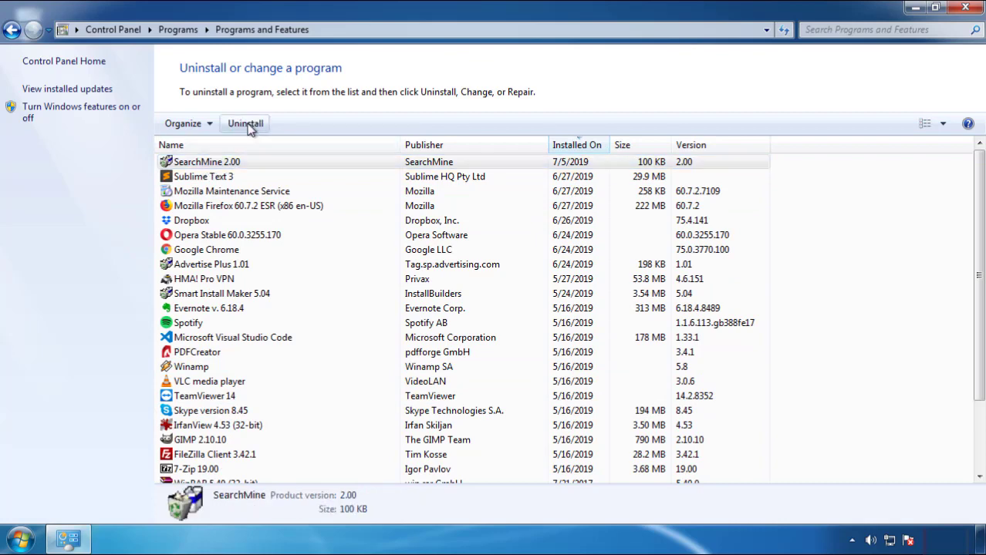
click(574, 408)
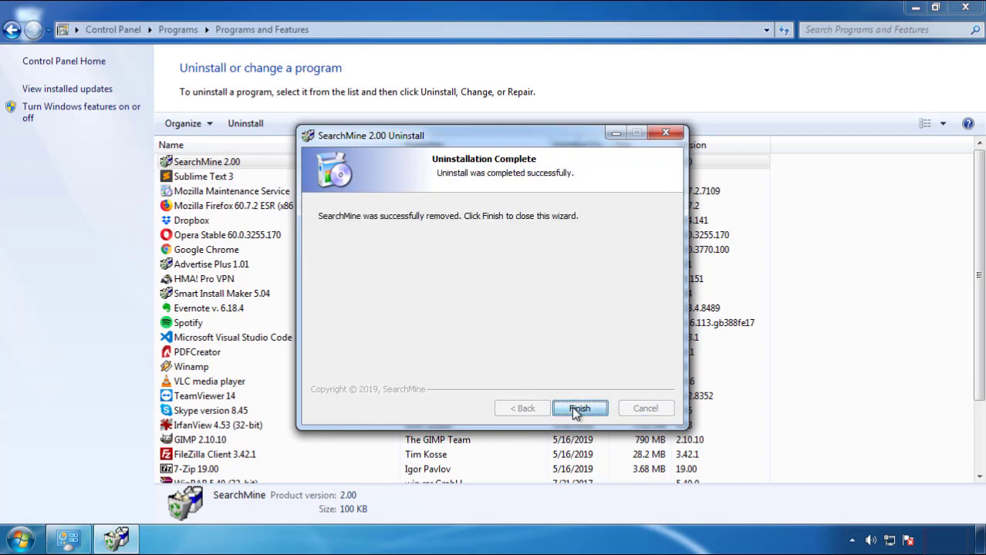
click(575, 407)
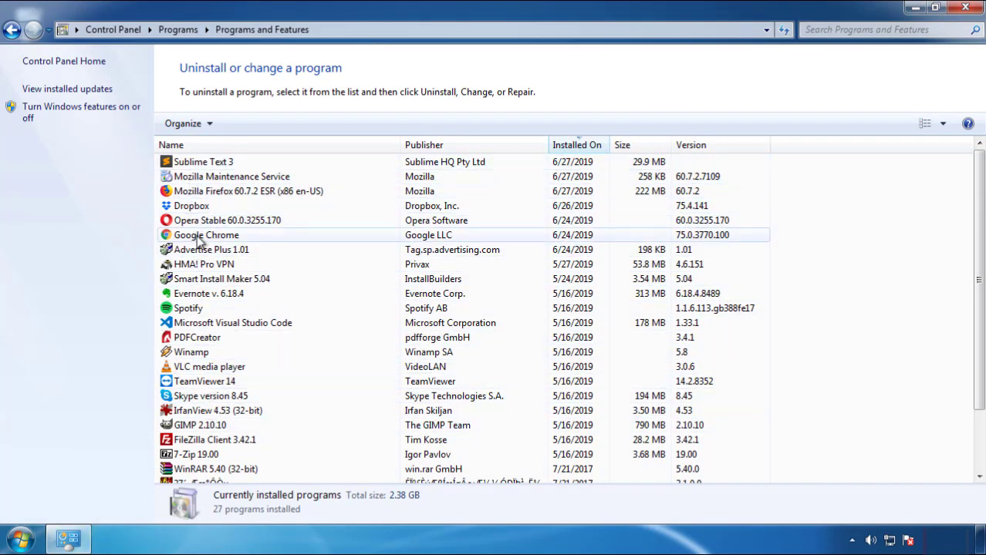
click(967, 9)
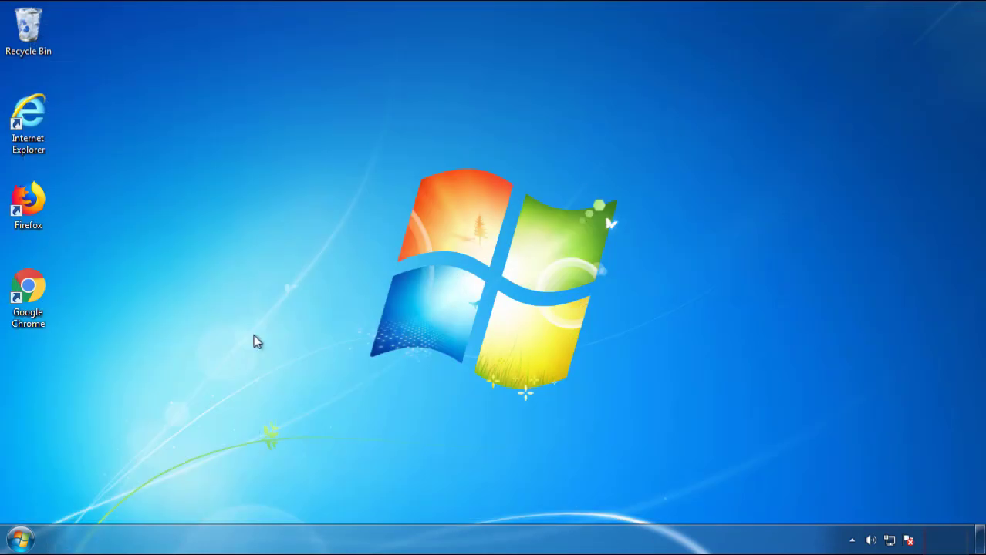
- Restart Windows 7 and pick Safe Mode from the F8 boot menu
click(18, 541)
click(268, 501)
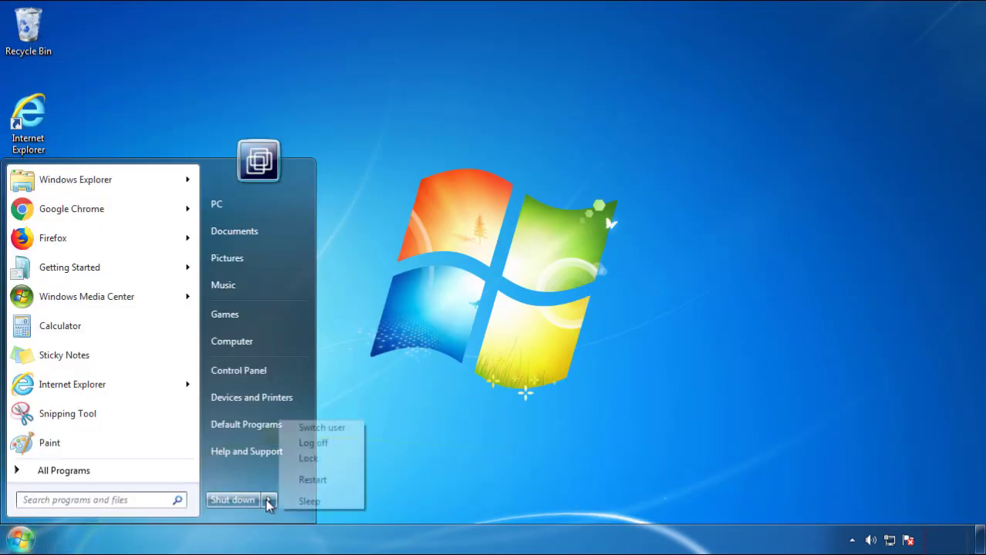
click(512, 421)
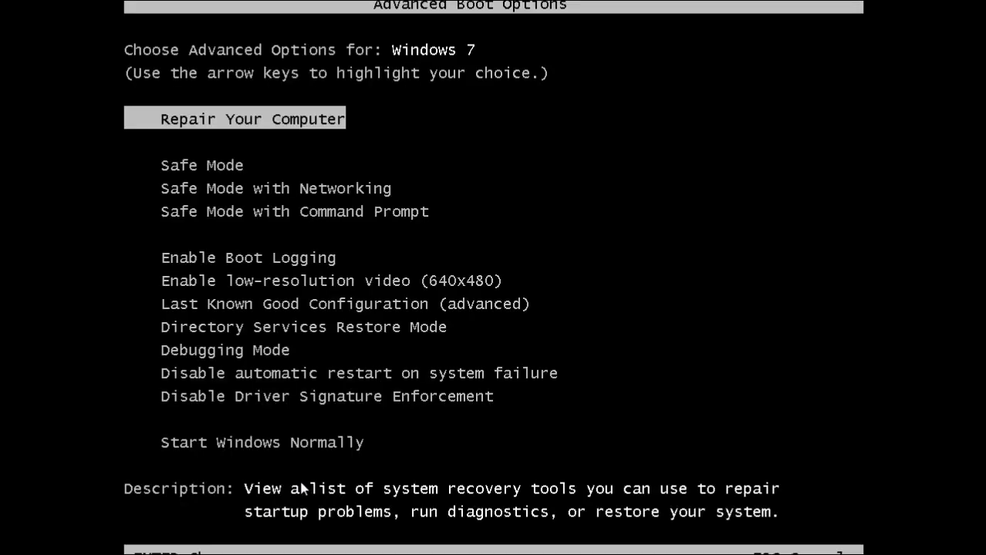
key(Down)
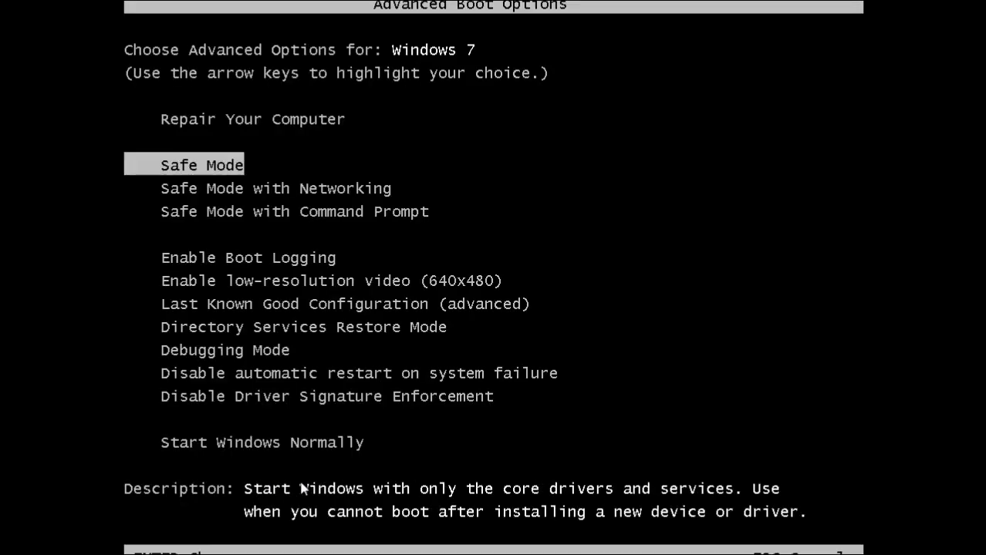
key(Return)
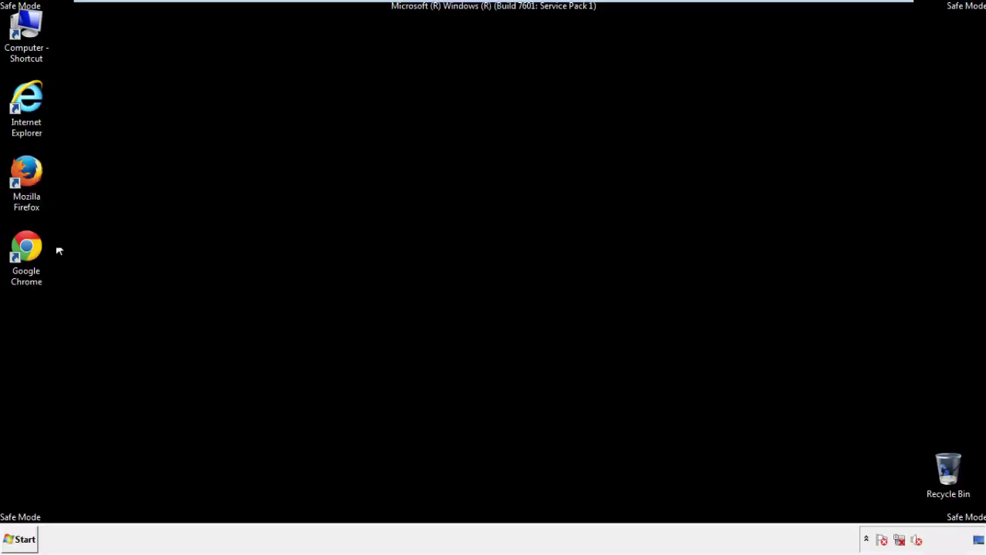
- Launch Firefox, decline the default-browser prompt, and make the Menu Bar visible
double_click(35, 181)
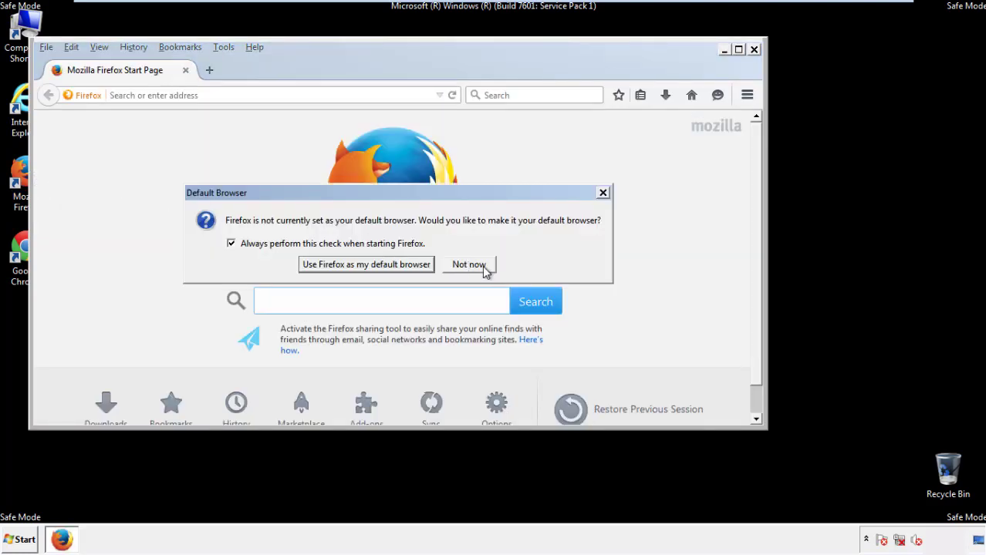
click(481, 265)
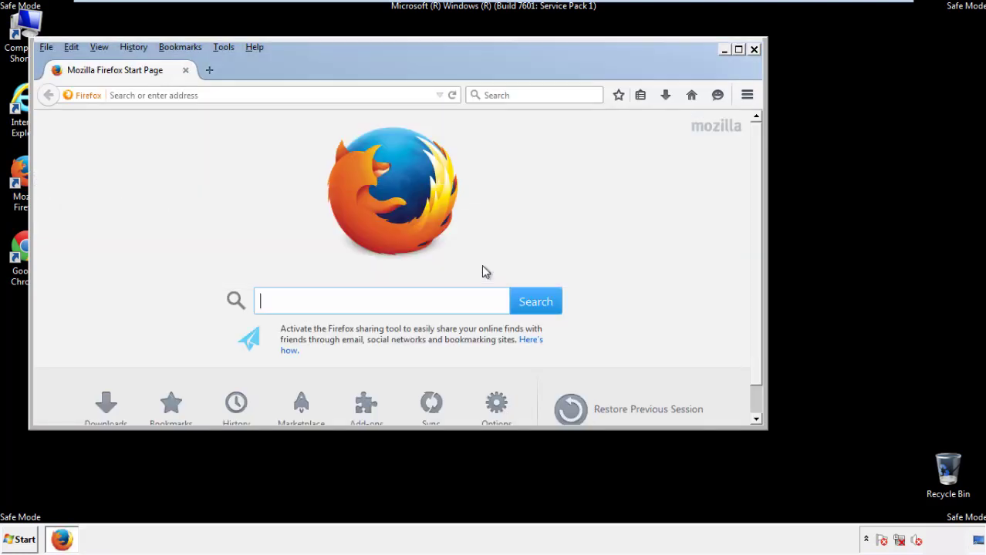
right_click(300, 63)
click(328, 116)
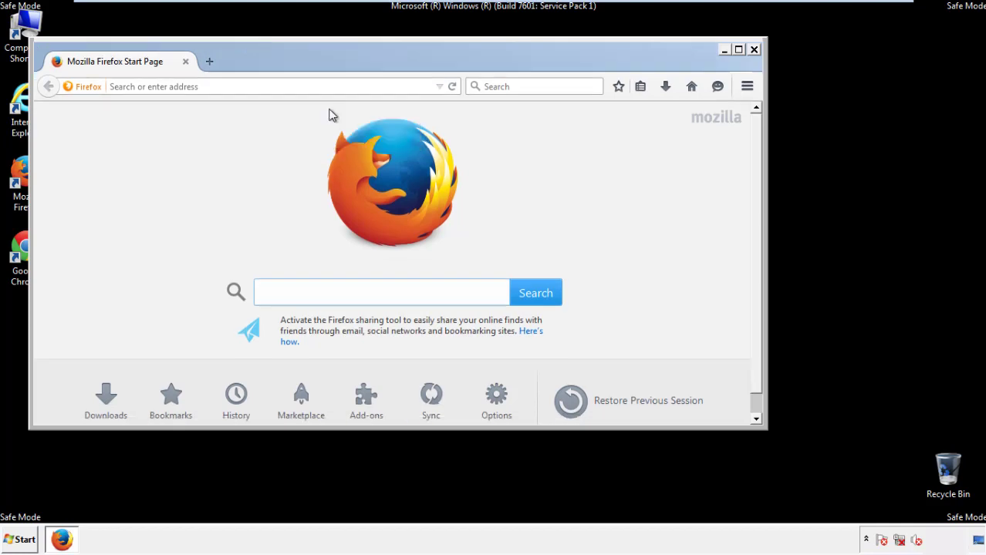
right_click(309, 63)
click(330, 121)
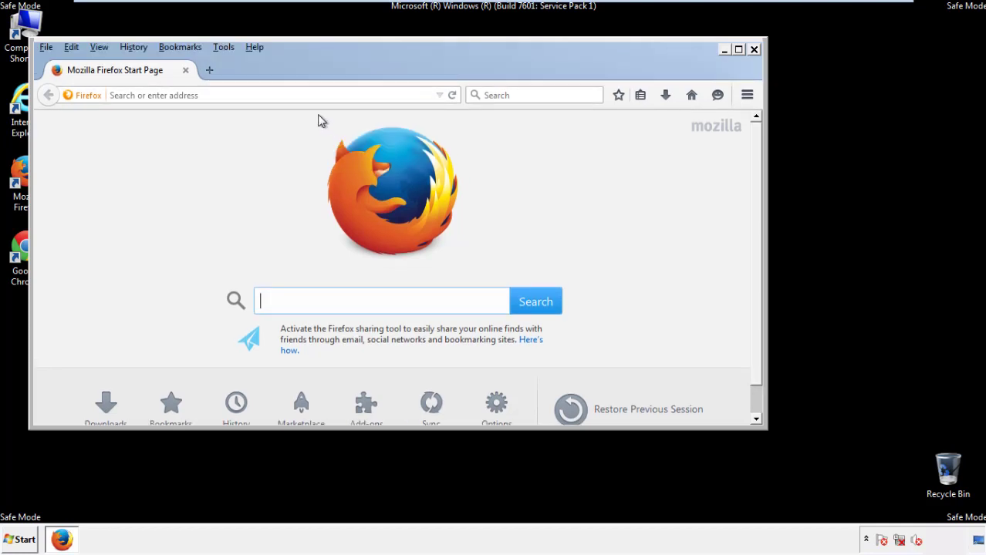
- Clear all recent history for the Everything range, keeping Offline Website Data and Site Preferences ticked
click(135, 47)
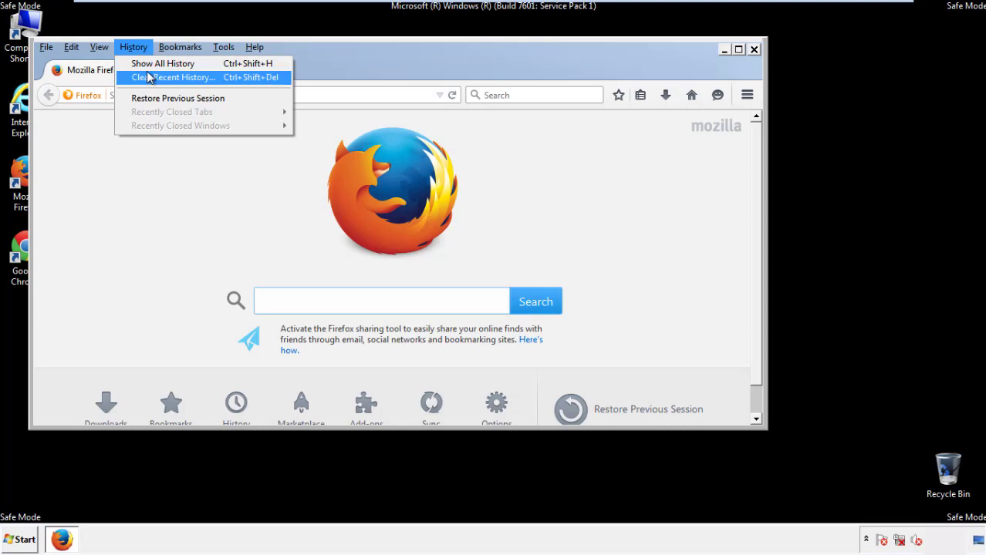
click(152, 78)
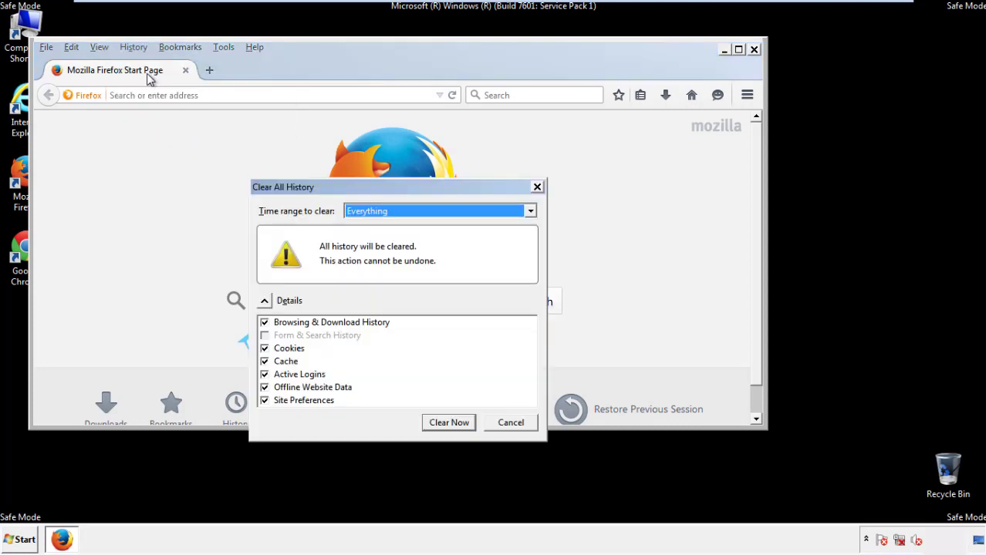
click(366, 214)
click(369, 288)
click(264, 387)
click(264, 387)
click(264, 400)
click(264, 400)
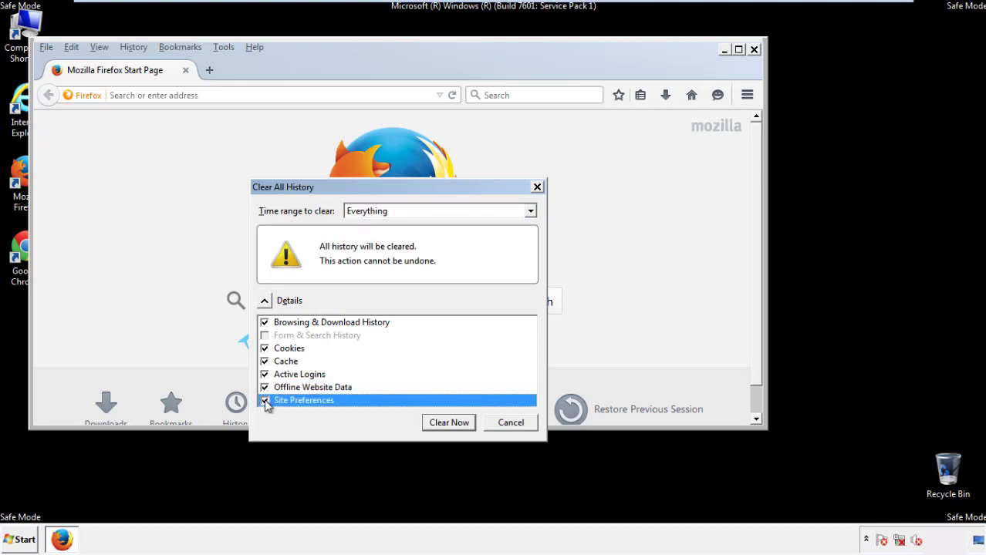
click(448, 422)
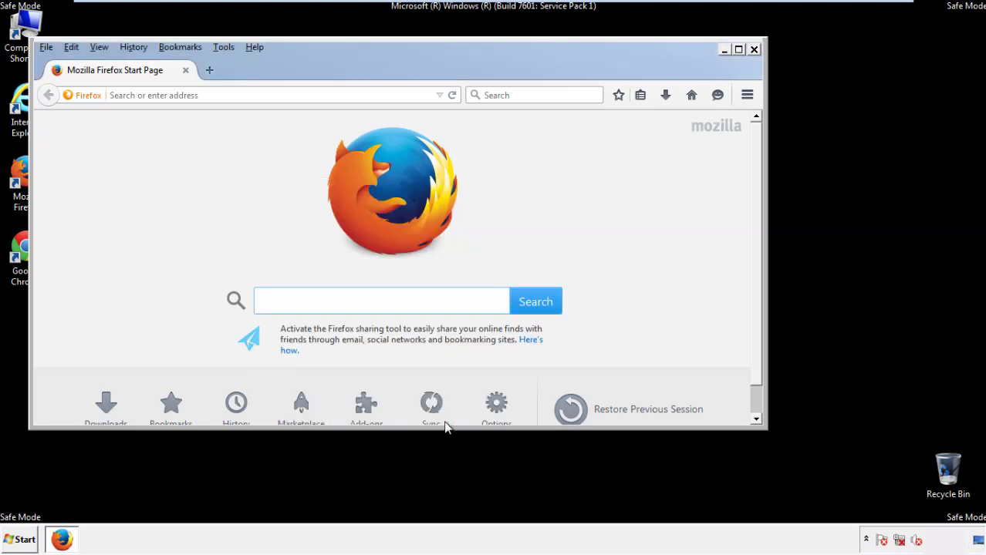
- Refresh Firefox from Help > Troubleshooting Information, decline the default-browser prompt, then close Firefox
click(254, 46)
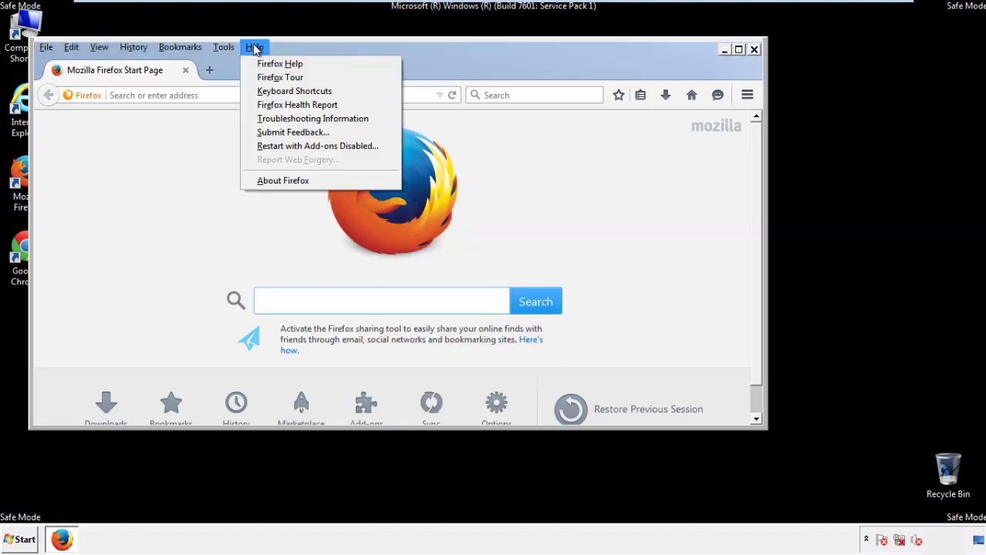
click(285, 118)
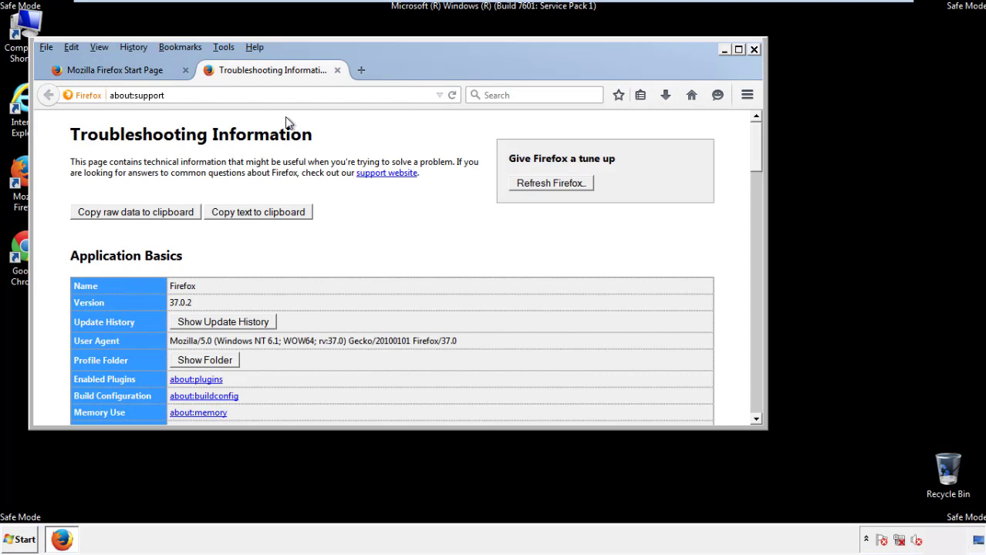
click(572, 185)
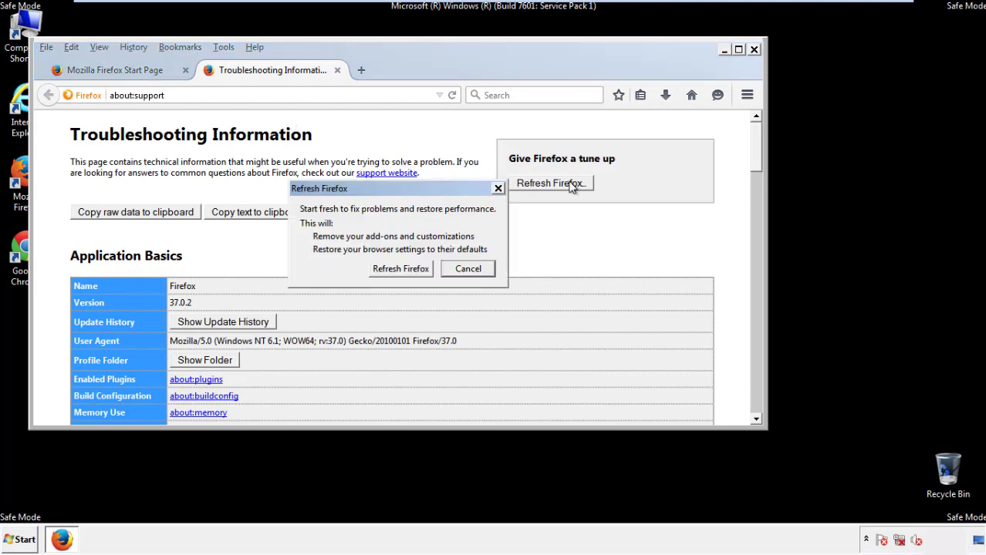
click(401, 269)
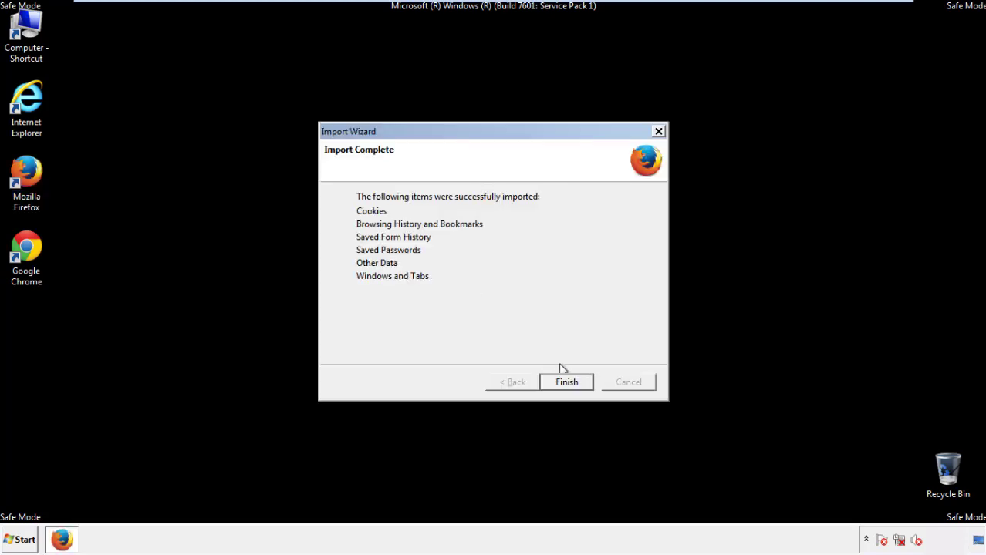
click(566, 382)
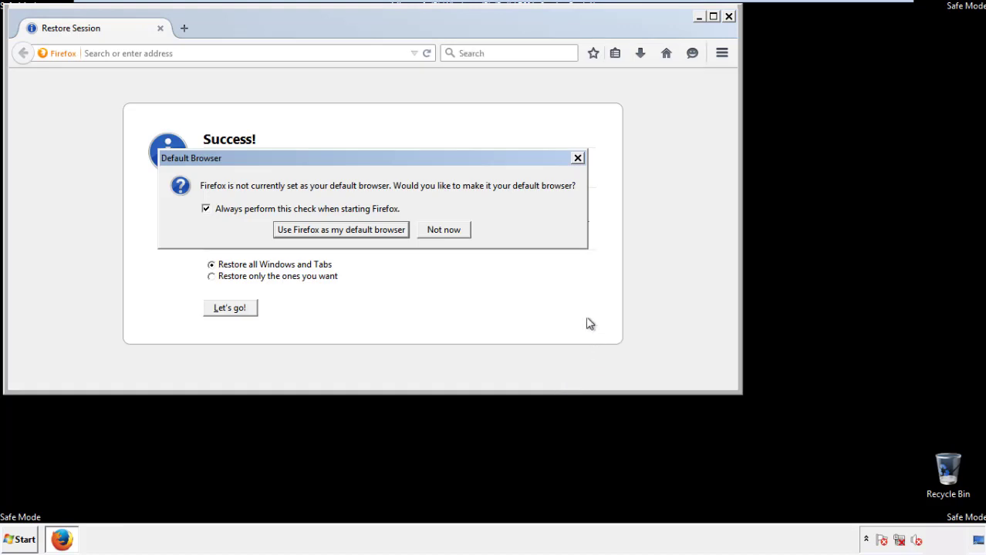
click(444, 232)
click(728, 16)
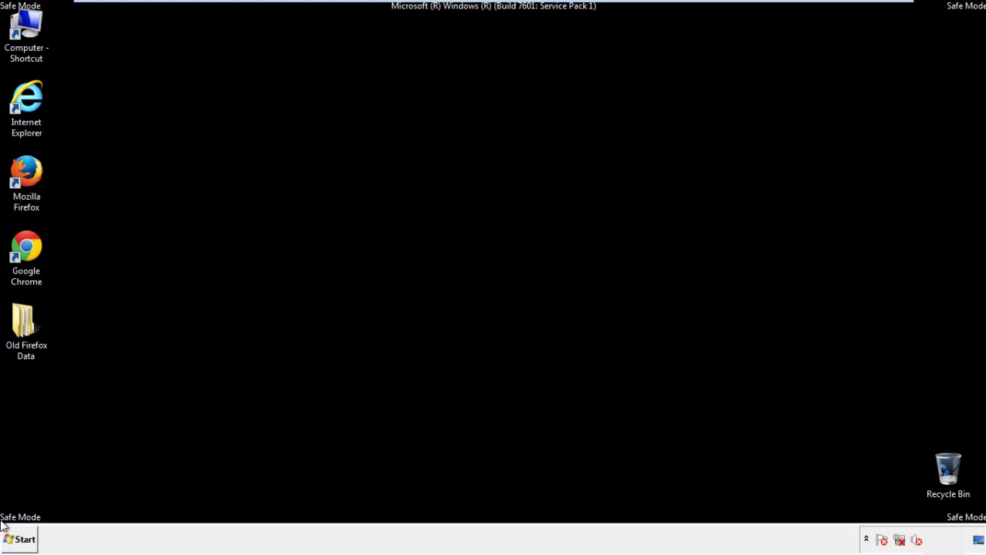
- Launch Google Chrome and dismiss its default-browser prompt
click(23, 245)
double_click(23, 246)
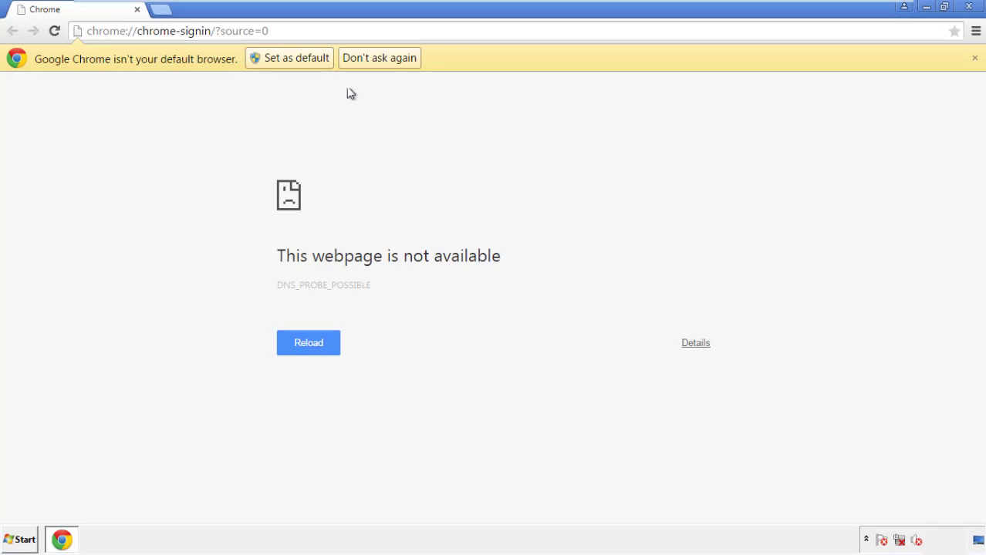
click(397, 60)
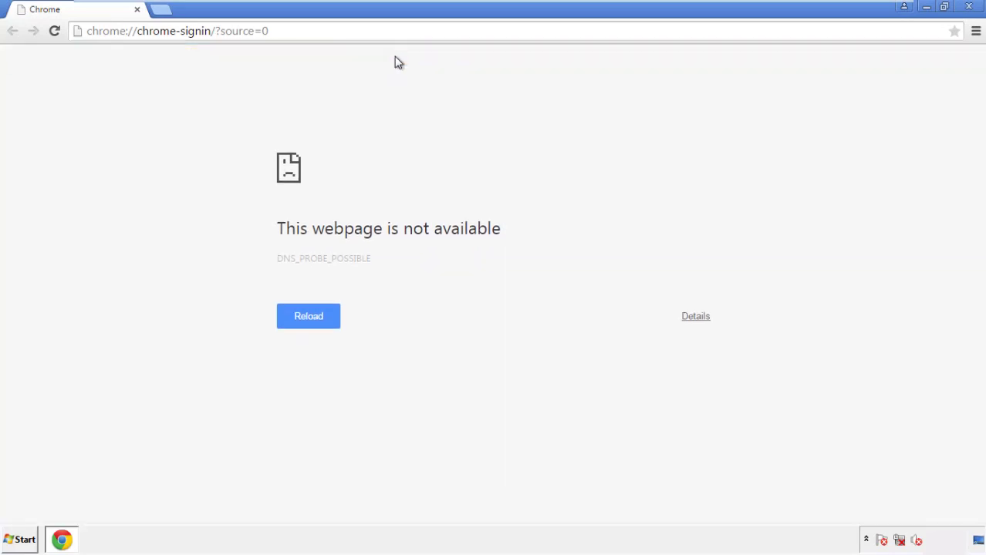
- Go to Chrome Settings > History and open 'Clear browsing data...'
click(975, 33)
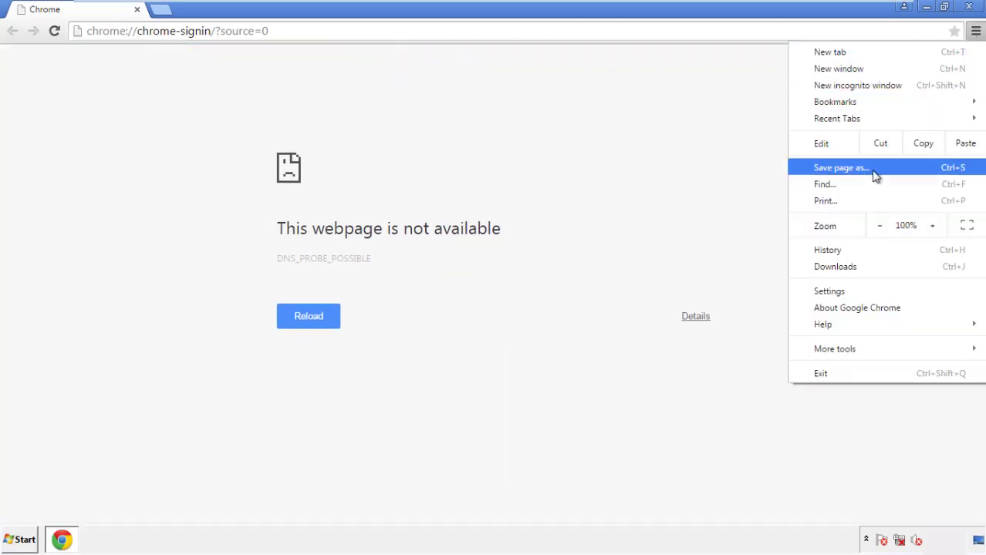
click(831, 292)
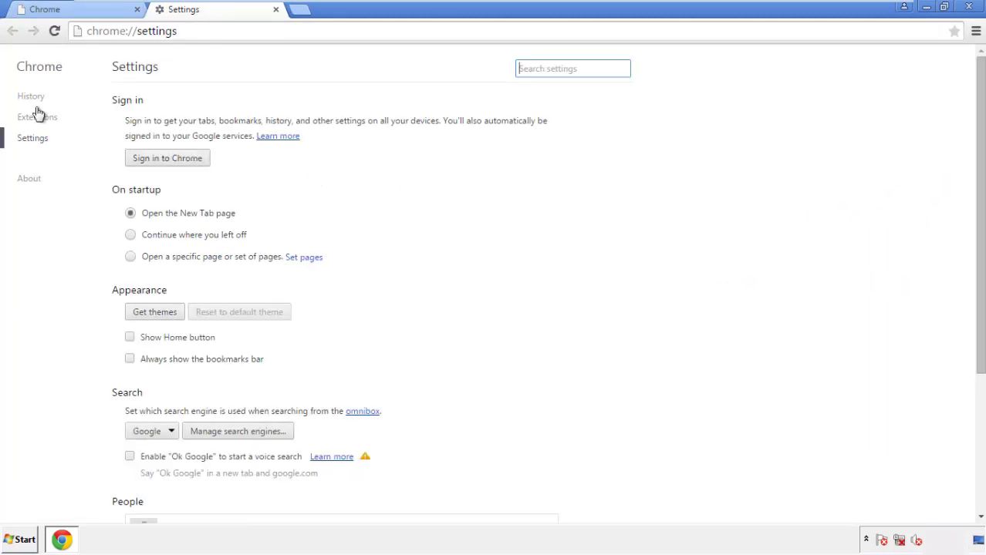
click(35, 99)
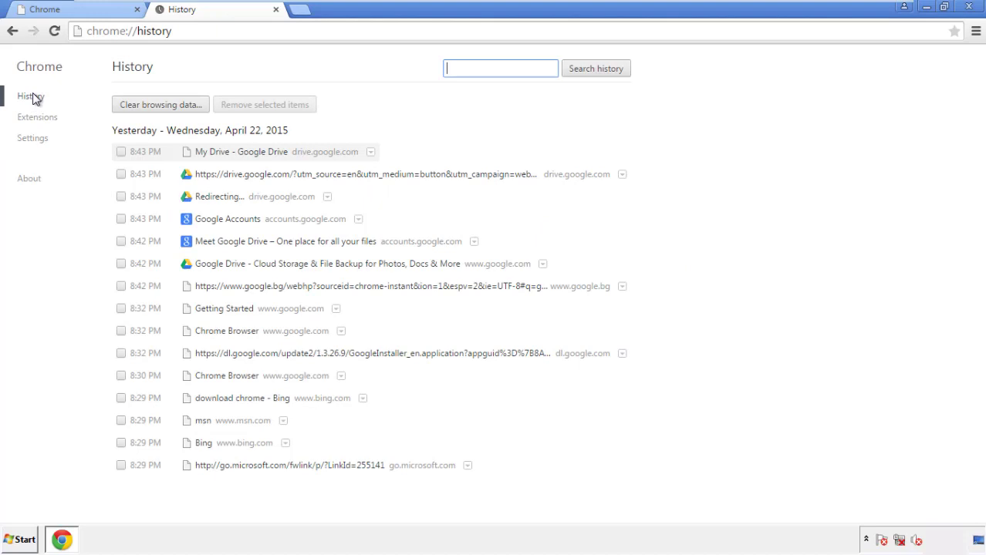
click(149, 106)
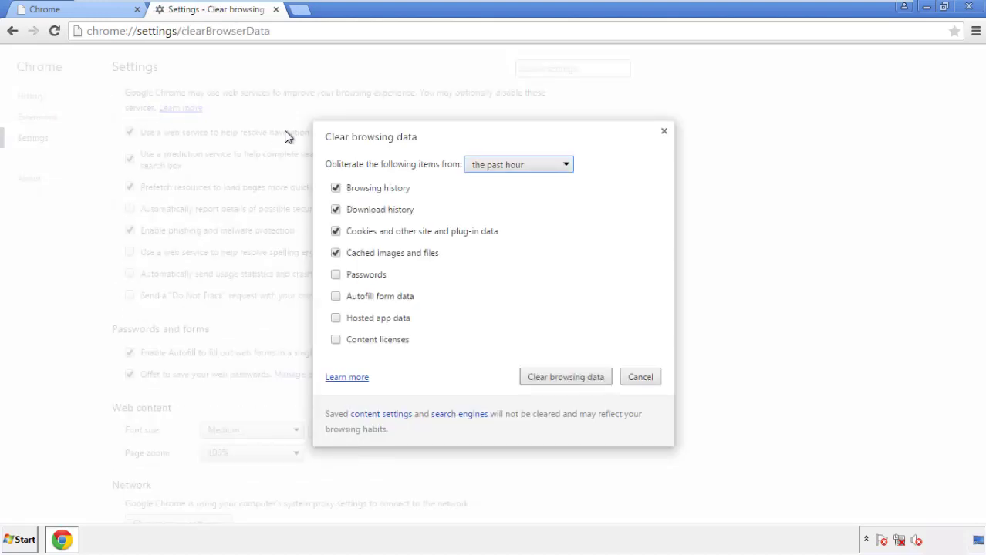
- Clear Chrome's browsing data from the beginning of time, including Autofill form data
click(496, 165)
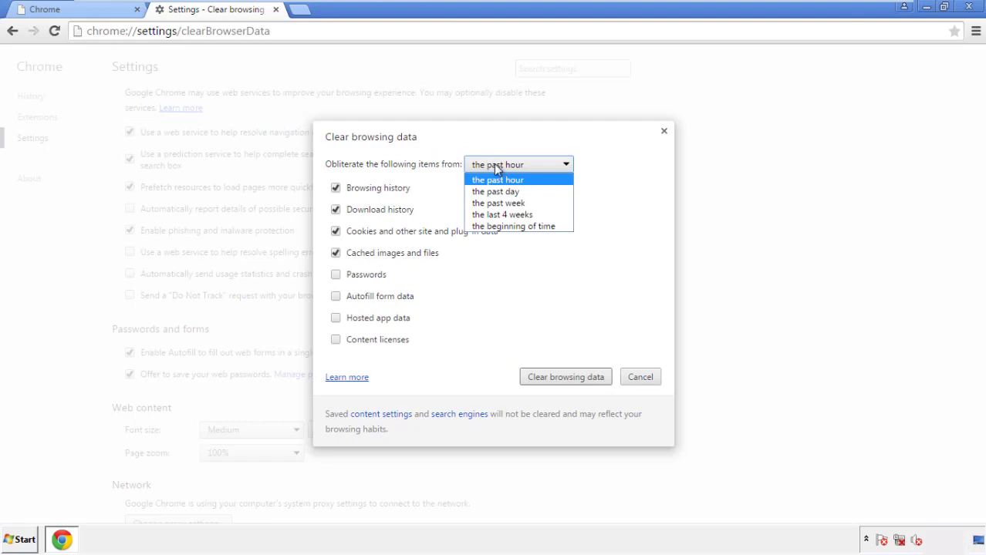
click(493, 227)
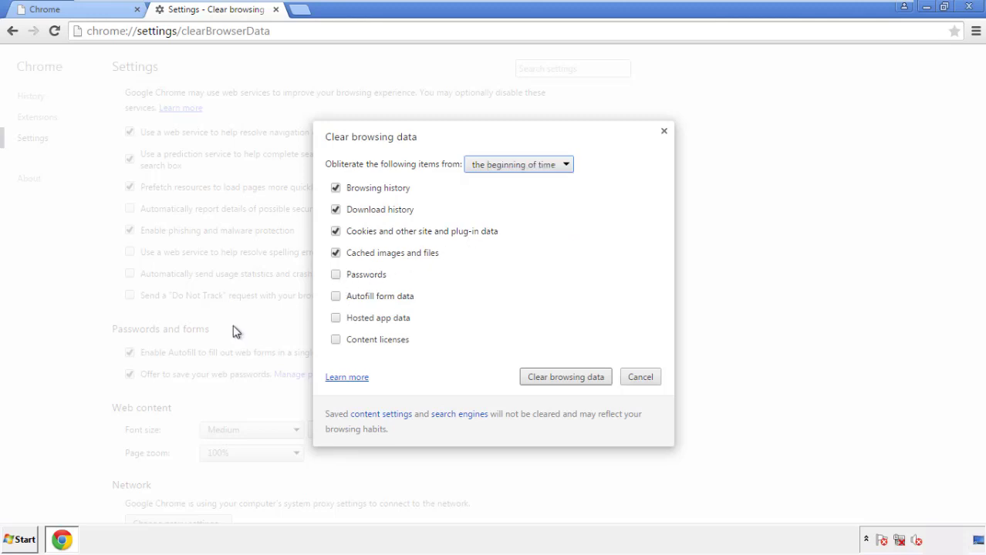
click(337, 297)
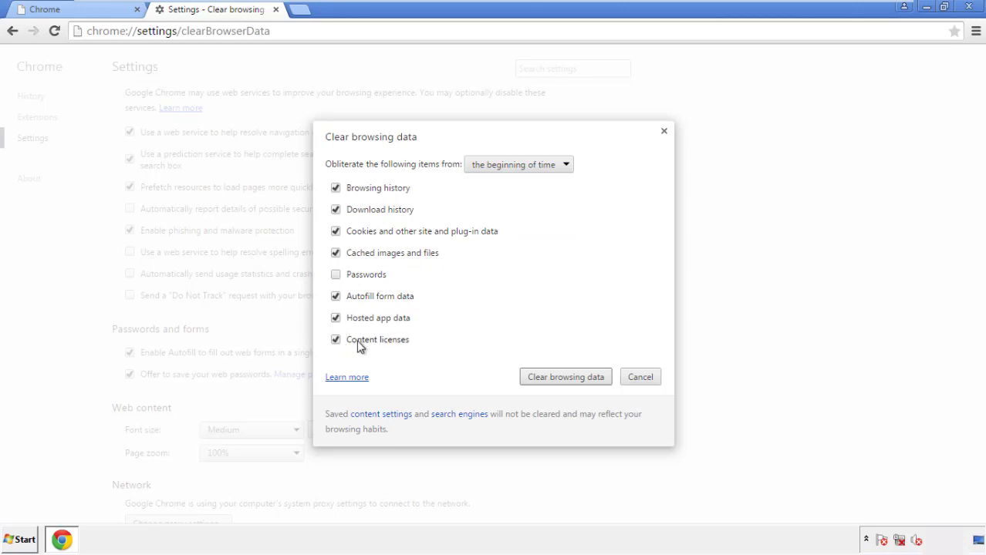
click(552, 380)
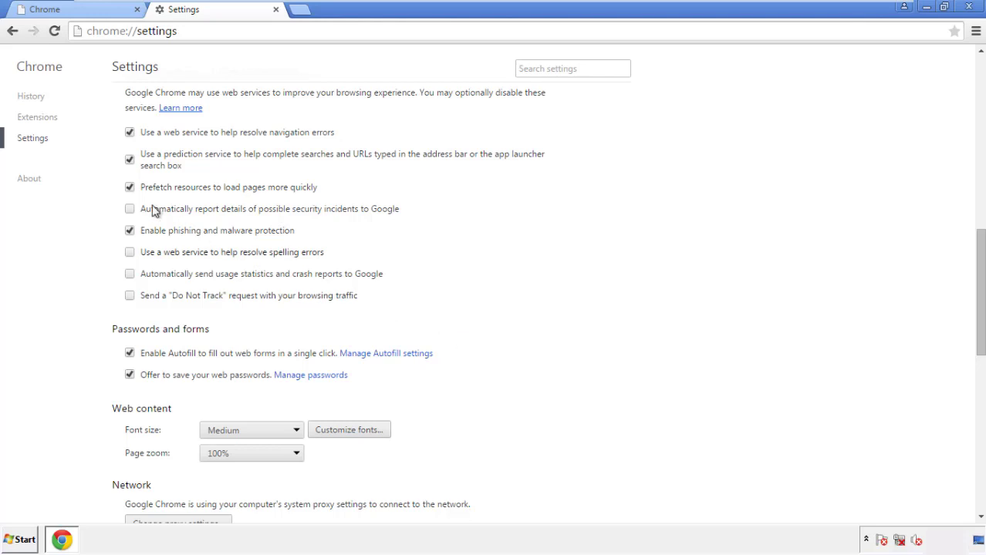
- Reset Chrome settings to defaults from the bottom of Settings, then close Chrome
drag(979, 245, 975, 413)
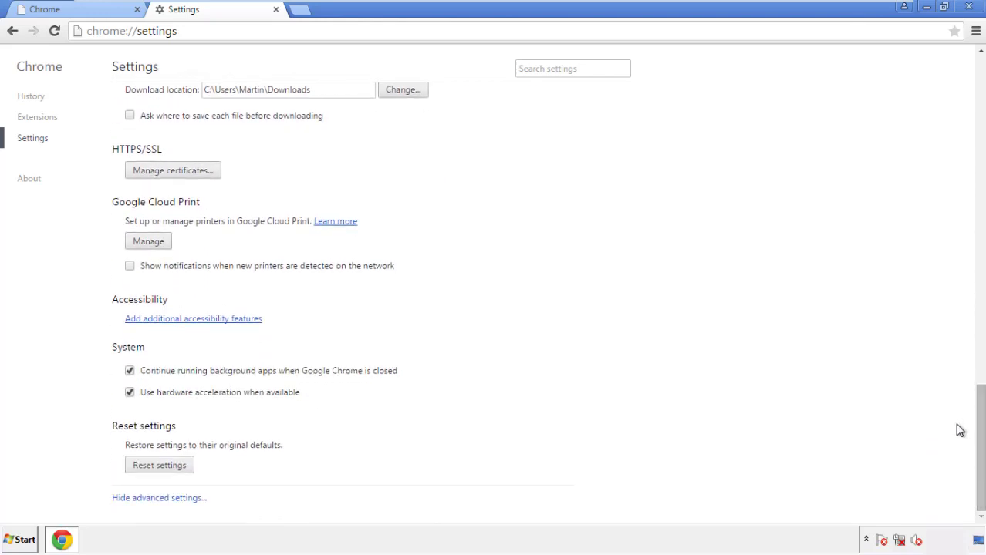
click(185, 468)
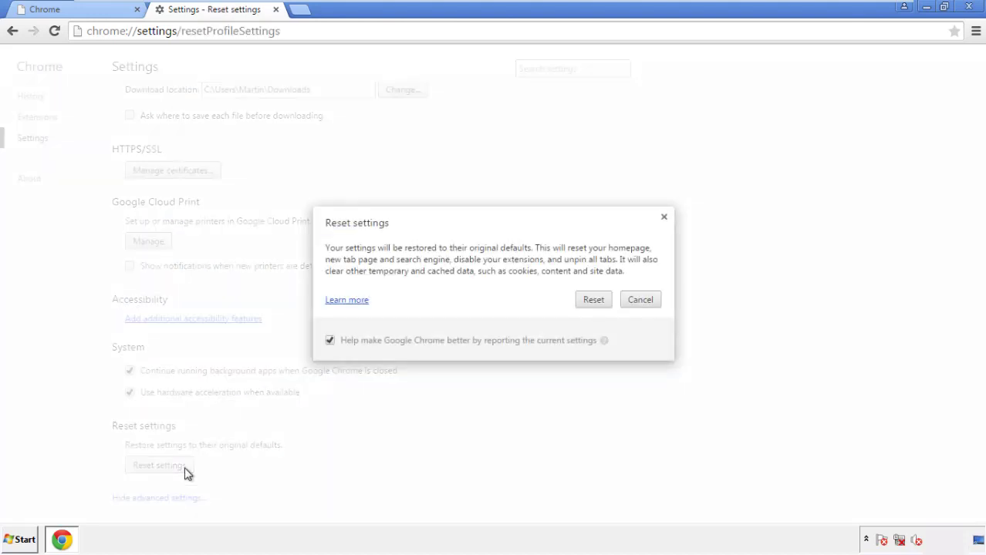
click(594, 300)
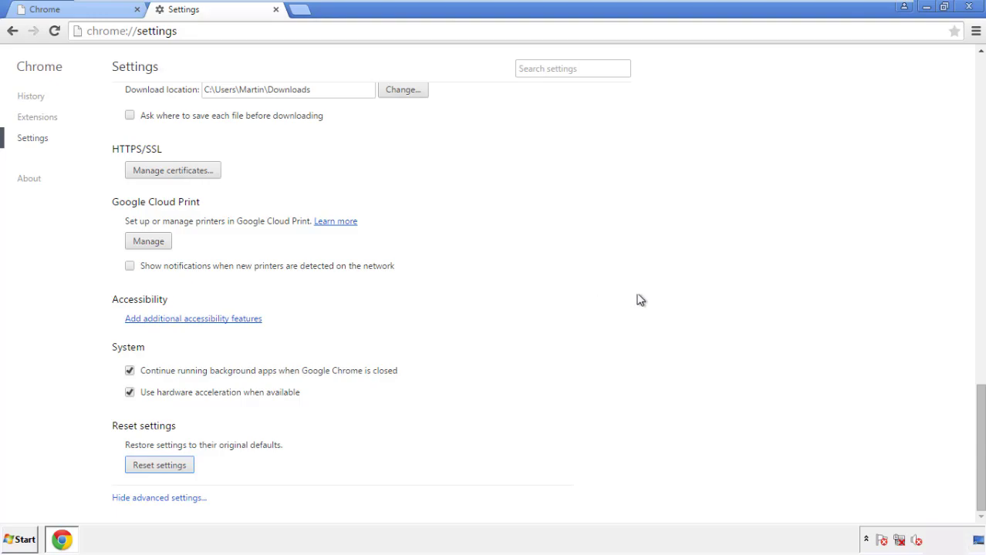
click(968, 7)
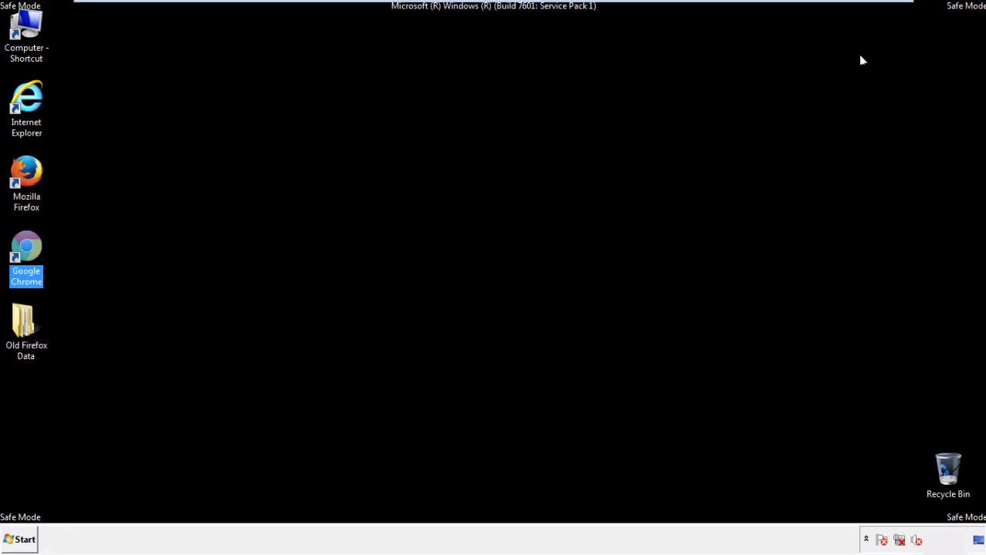
- Launch Firefox, remove Search Mine in the Add-ons Manager, and close Firefox
click(532, 249)
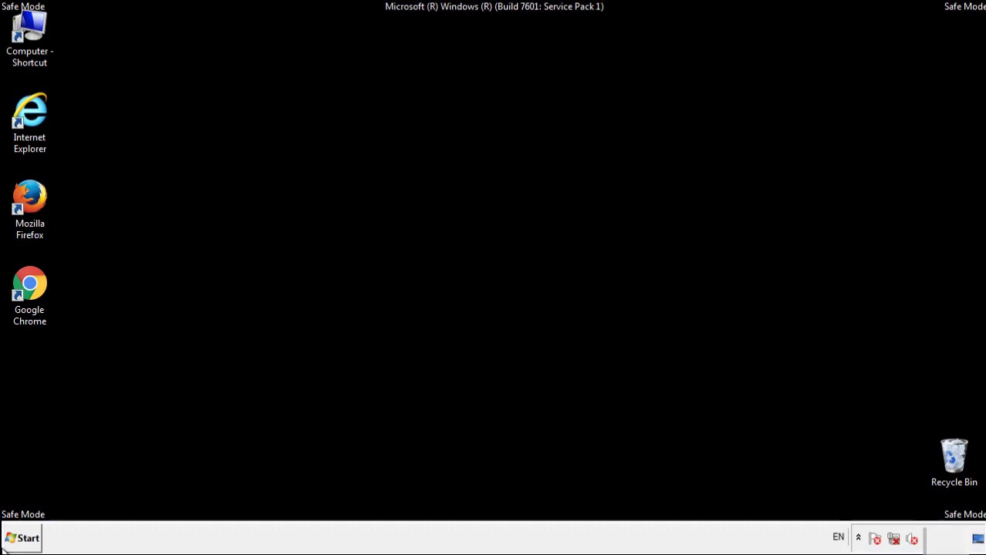
double_click(38, 191)
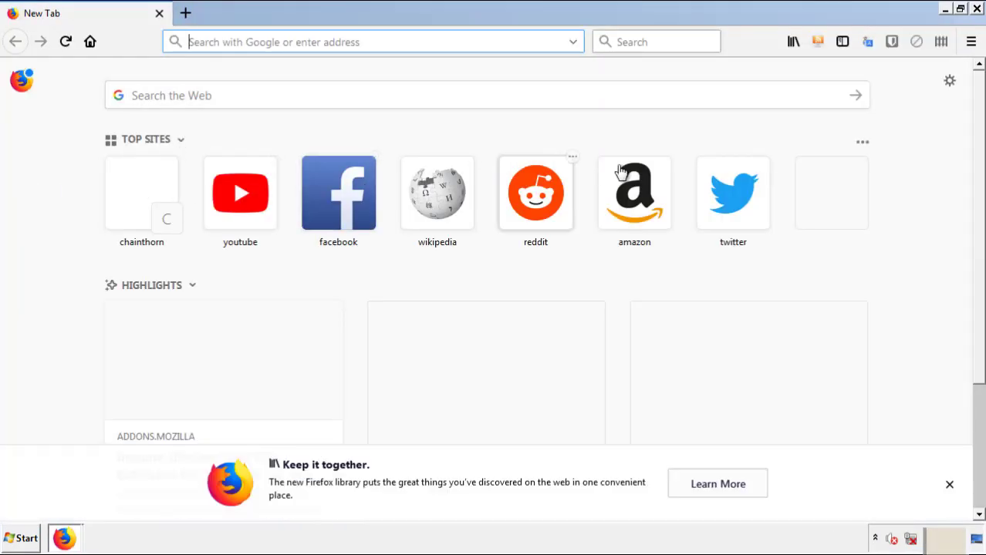
click(971, 43)
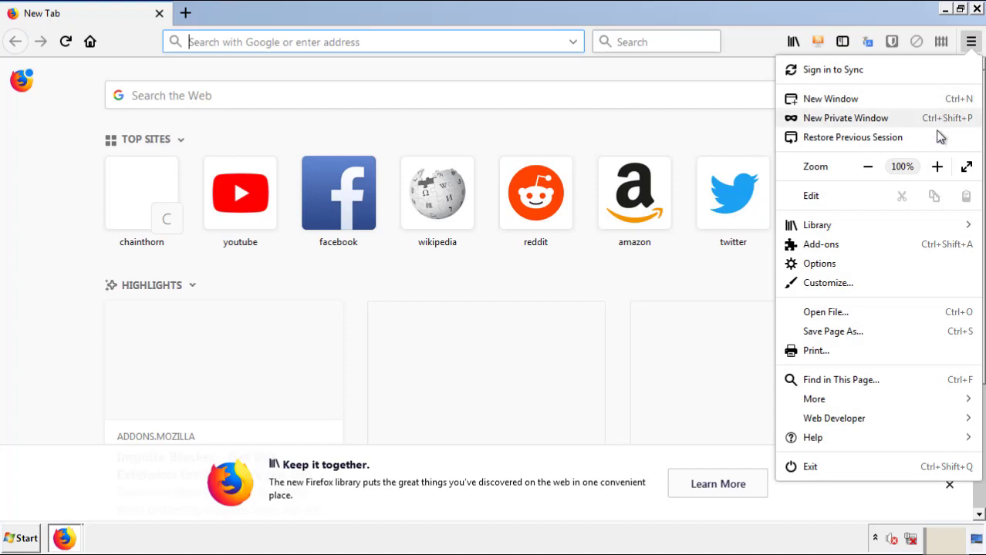
click(820, 245)
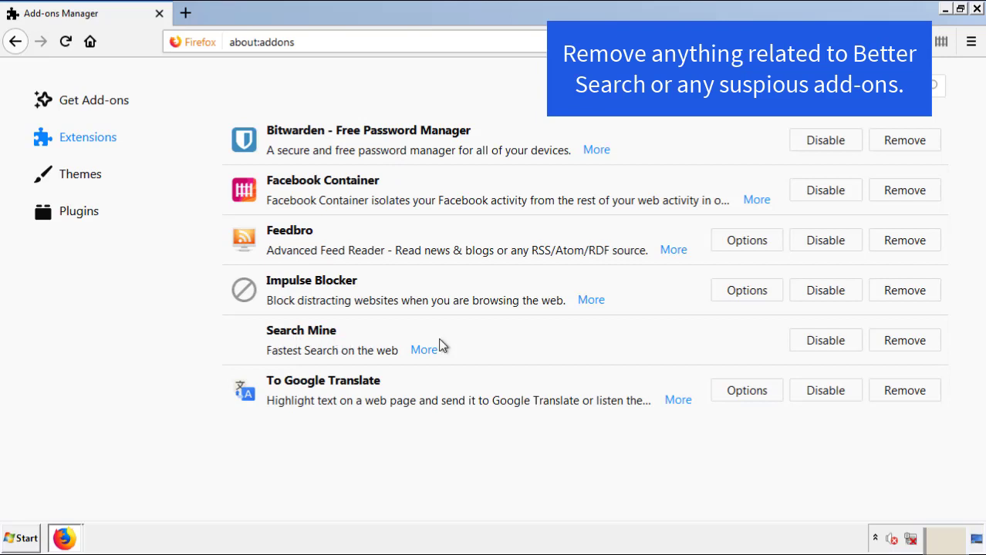
click(901, 346)
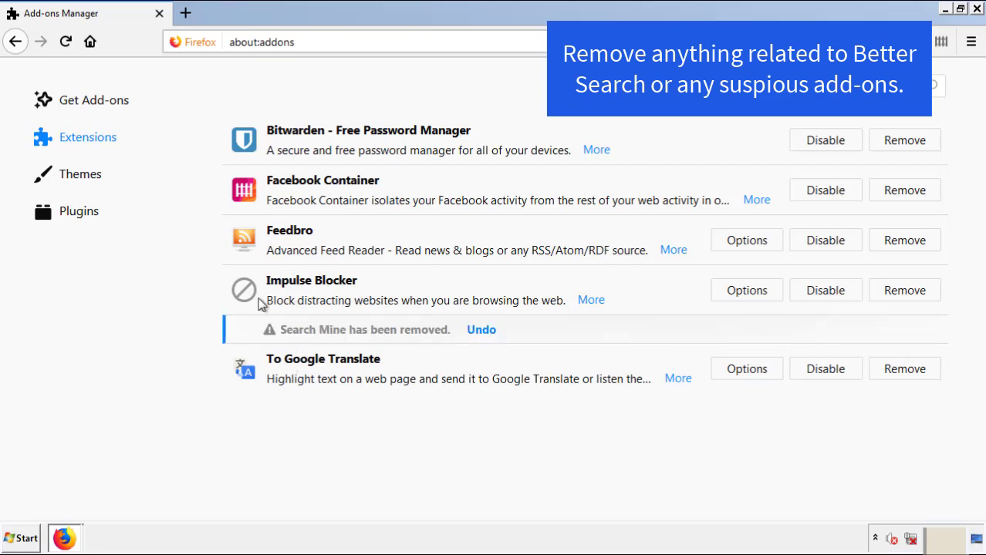
click(977, 9)
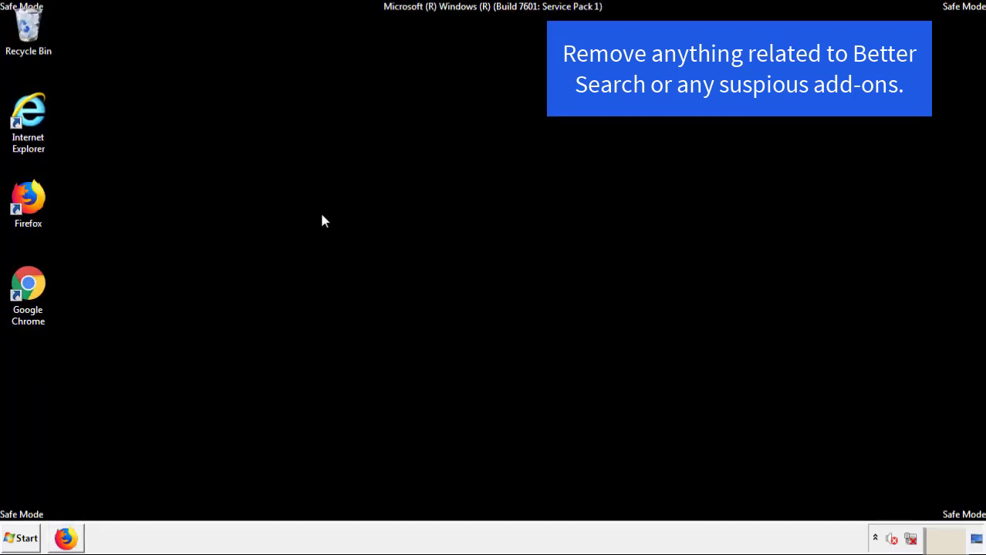
- Remove the Search Mine extension from Chrome's Extensions page and close Chrome
double_click(28, 300)
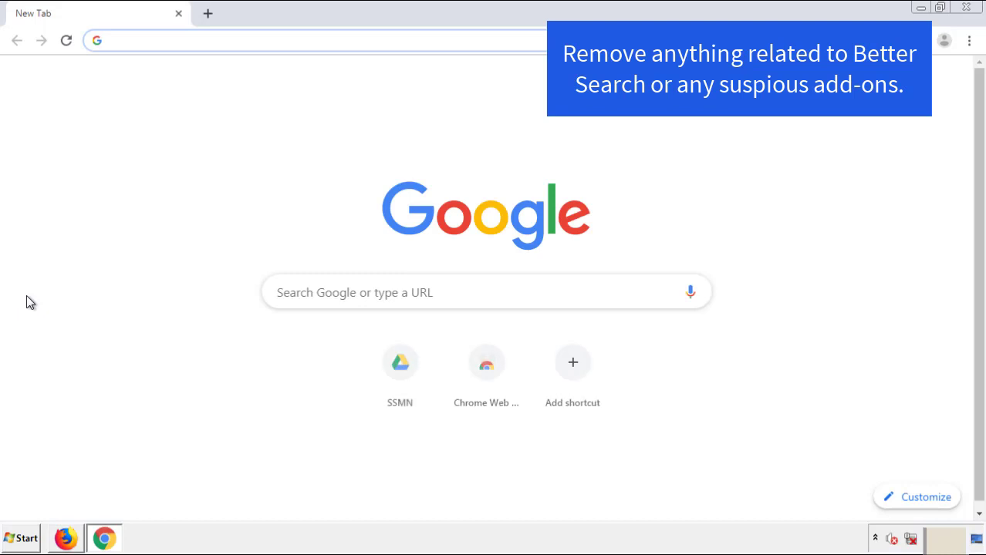
click(969, 40)
mouse_move(880, 270)
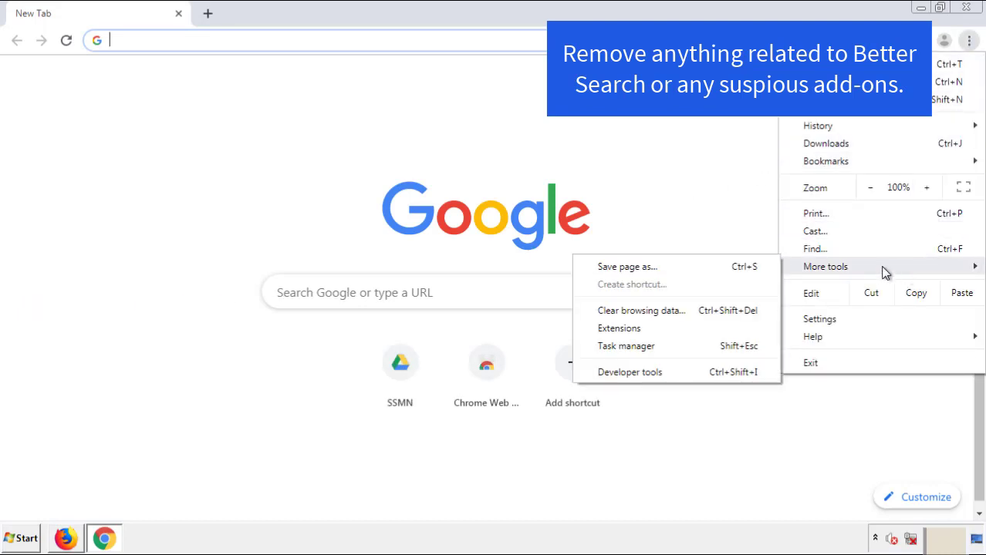
click(631, 328)
scroll(277, 258, down, 10)
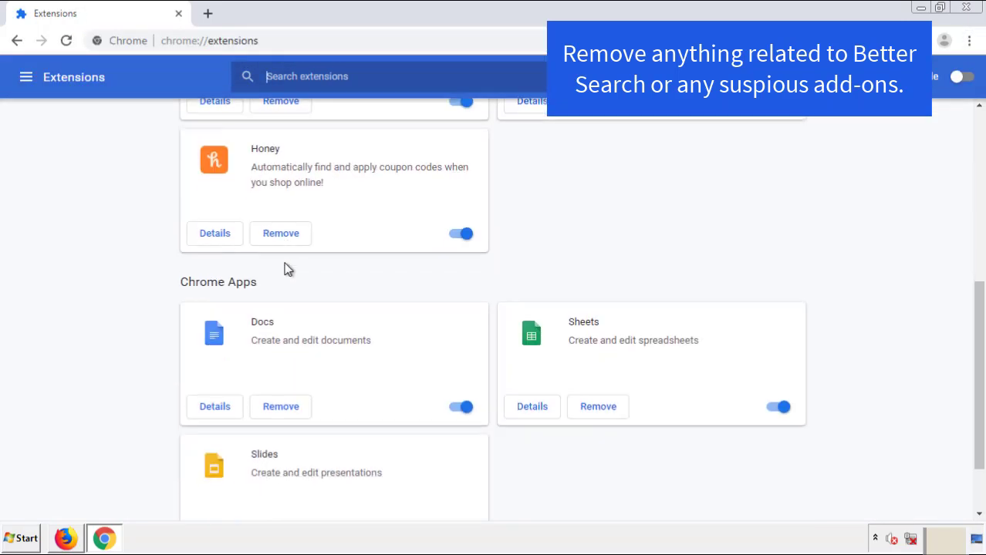
scroll(374, 282, up, 10)
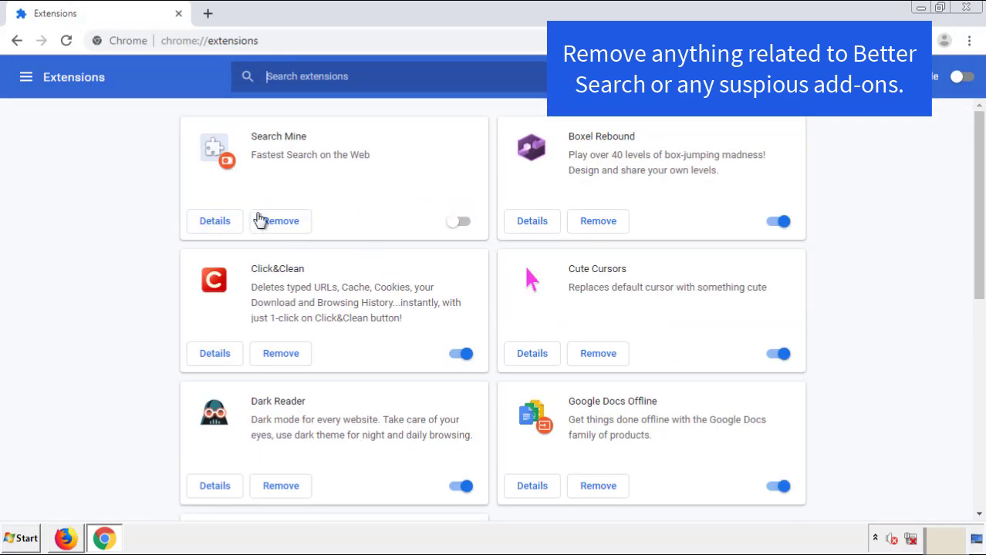
click(277, 227)
click(550, 129)
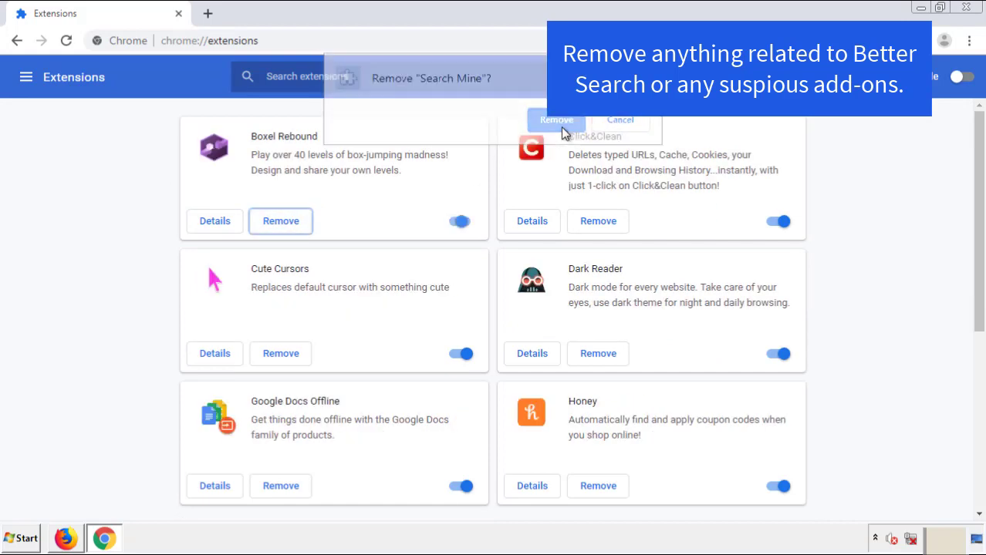
click(975, 12)
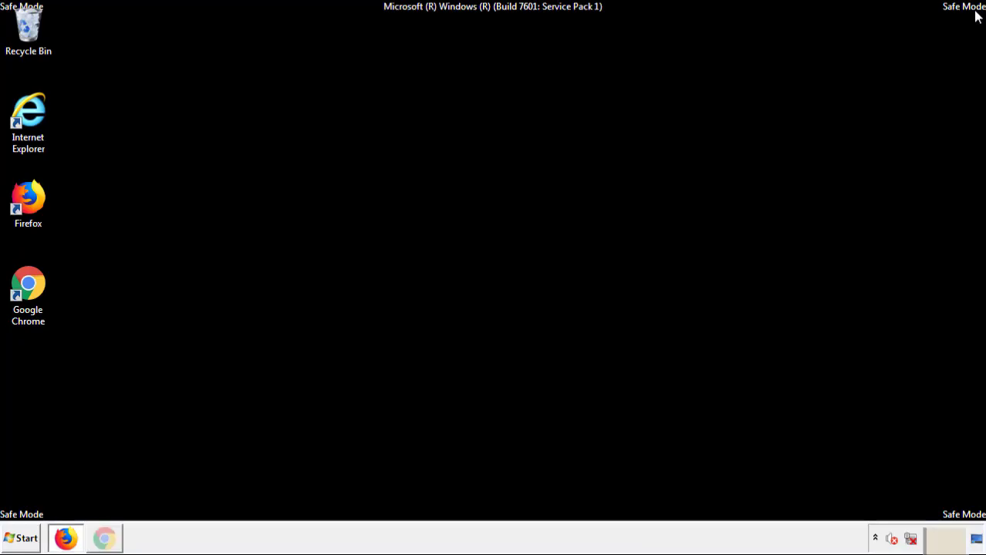
- Restart the computer from the Start menu's Shut down options
click(25, 542)
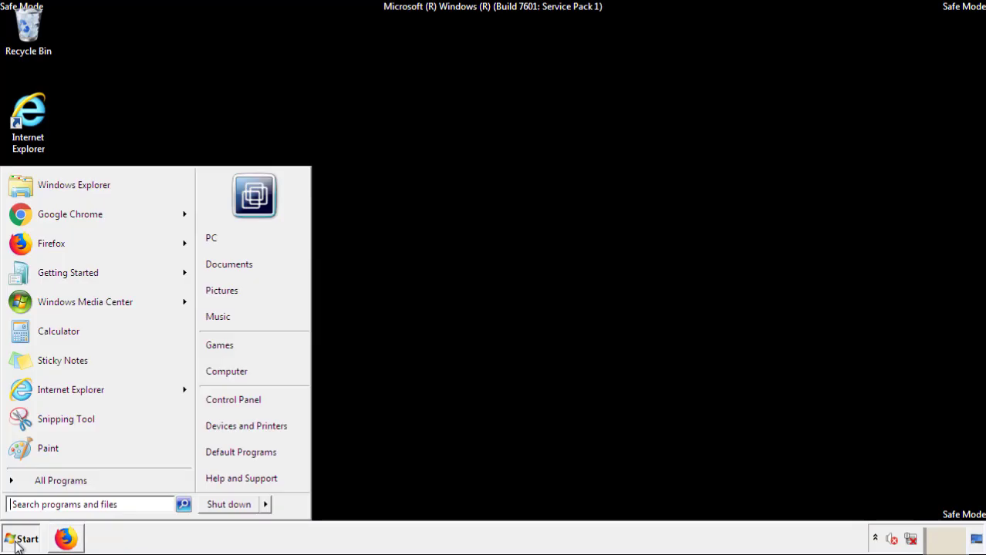
mouse_move(267, 508)
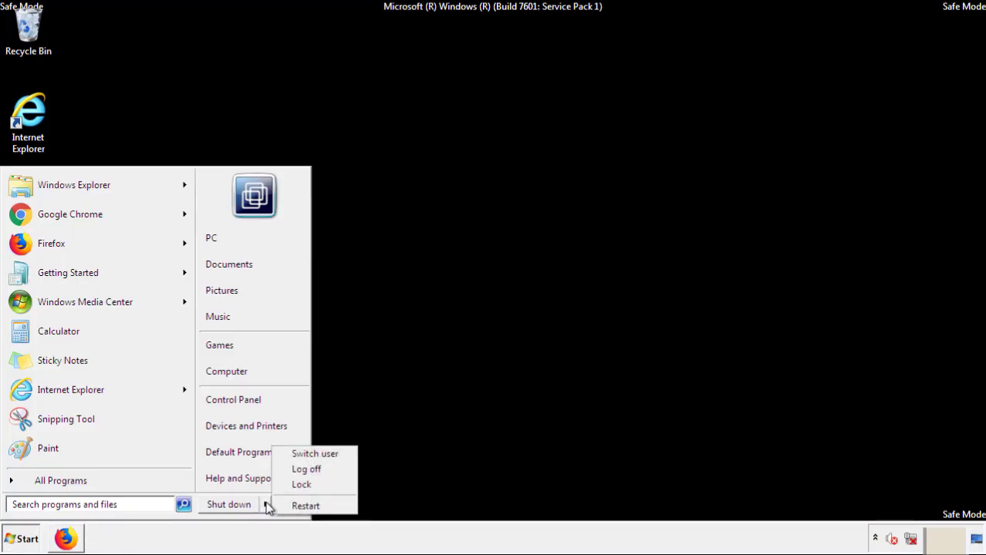
click(307, 505)
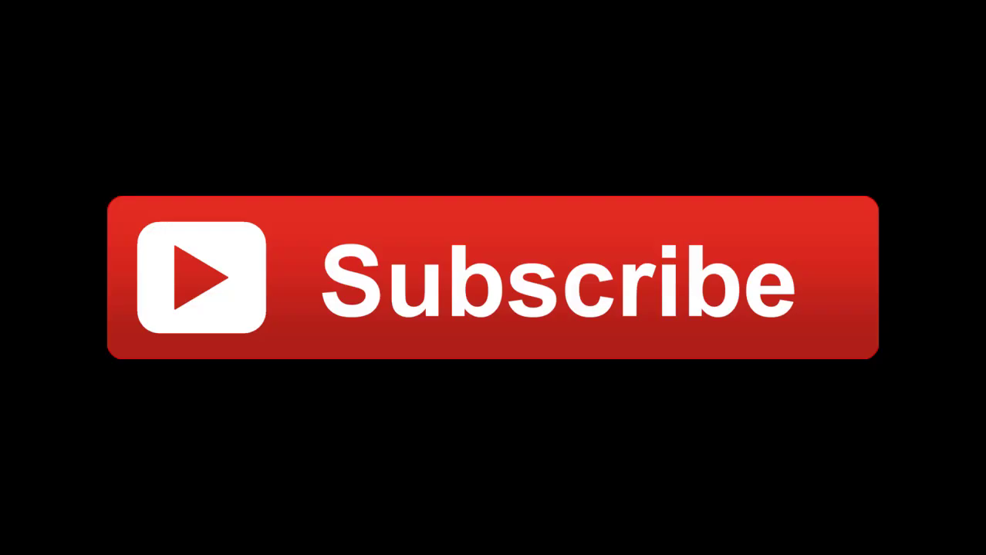